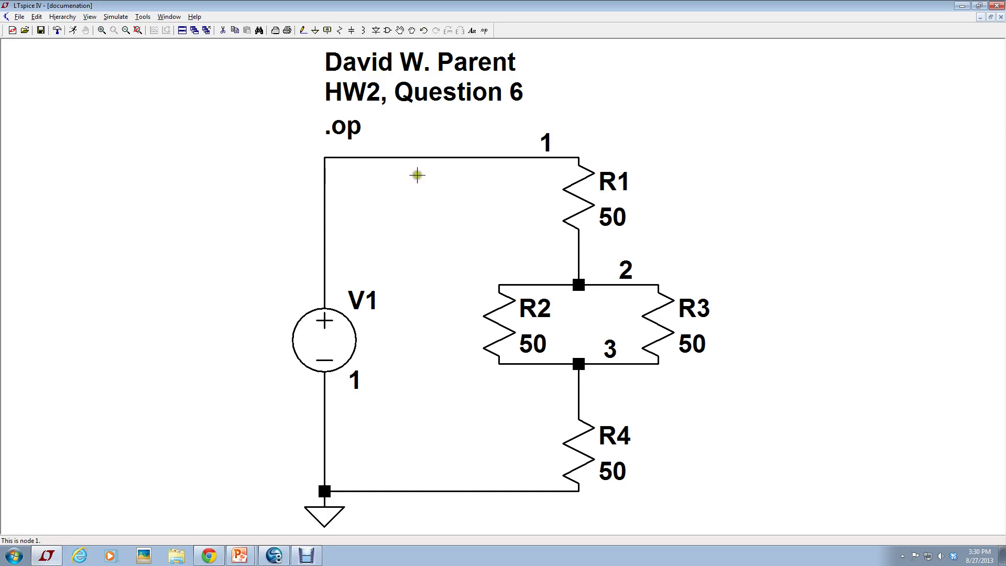
In Color Preferences, set the schematic Background to white (RGB 255, 255, 255) and apply it.
left_click(141, 17)
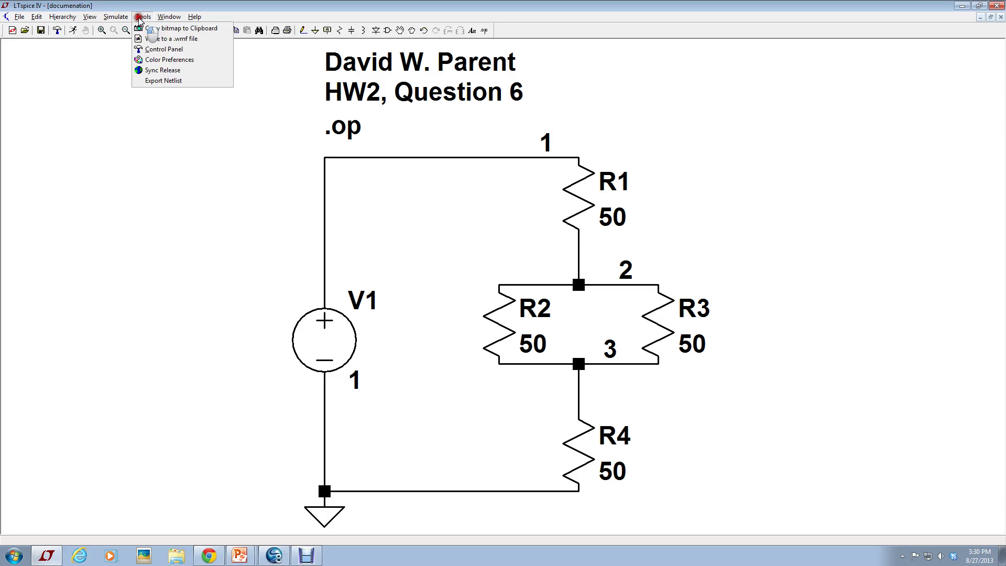
left_click(165, 60)
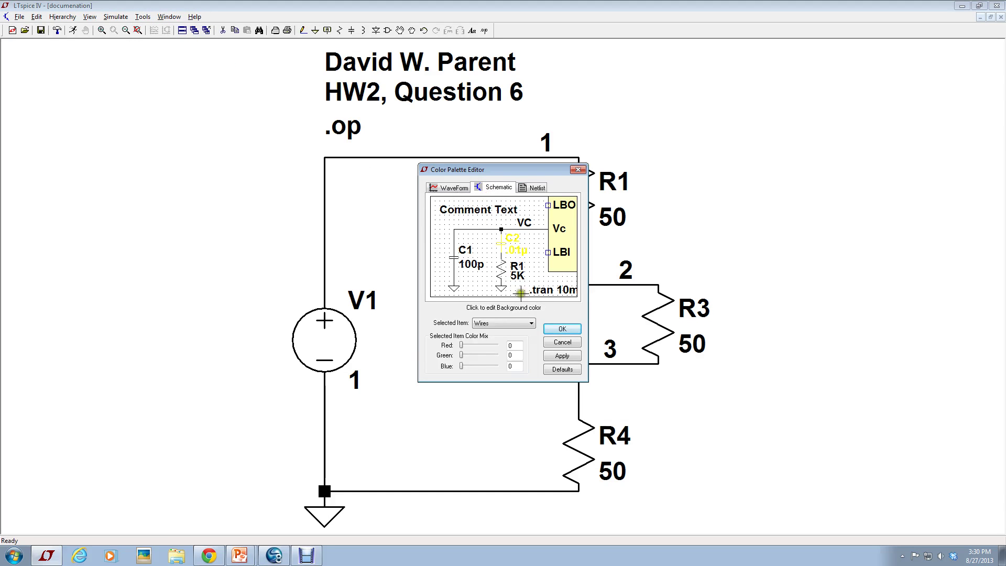
left_click(522, 324)
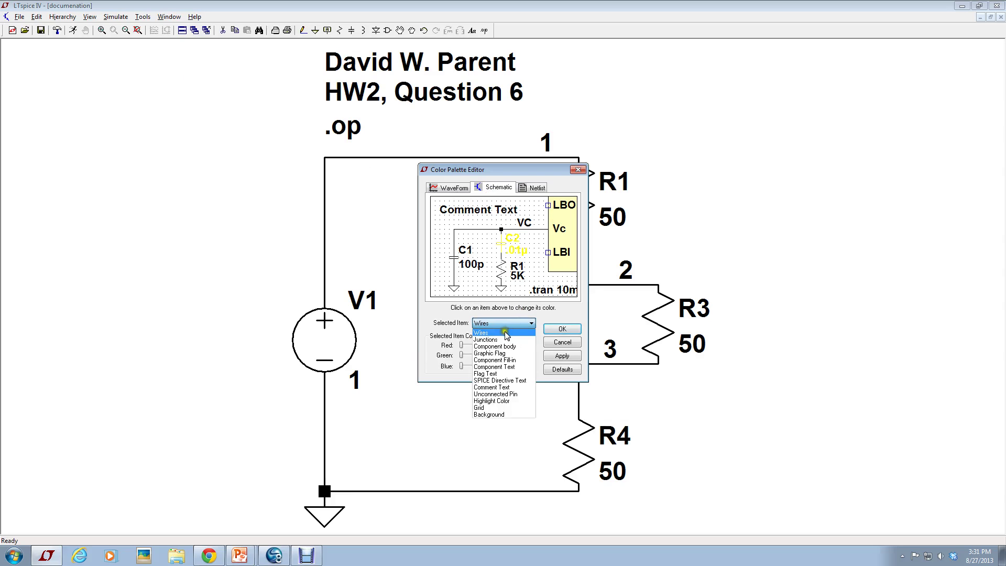
left_click(489, 414)
left_click_drag(497, 347, 443, 348)
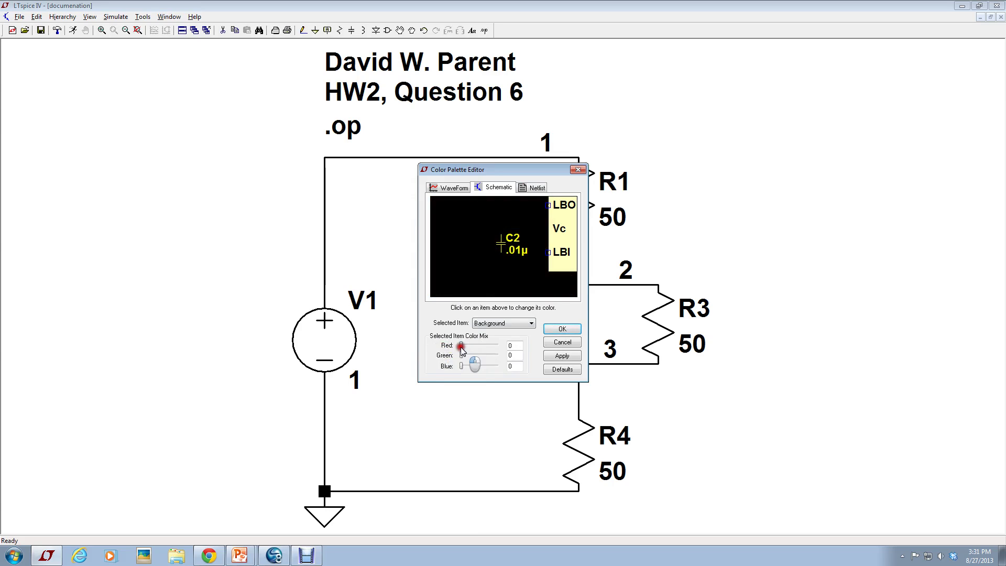
left_click_drag(461, 350, 508, 376)
left_click(560, 357)
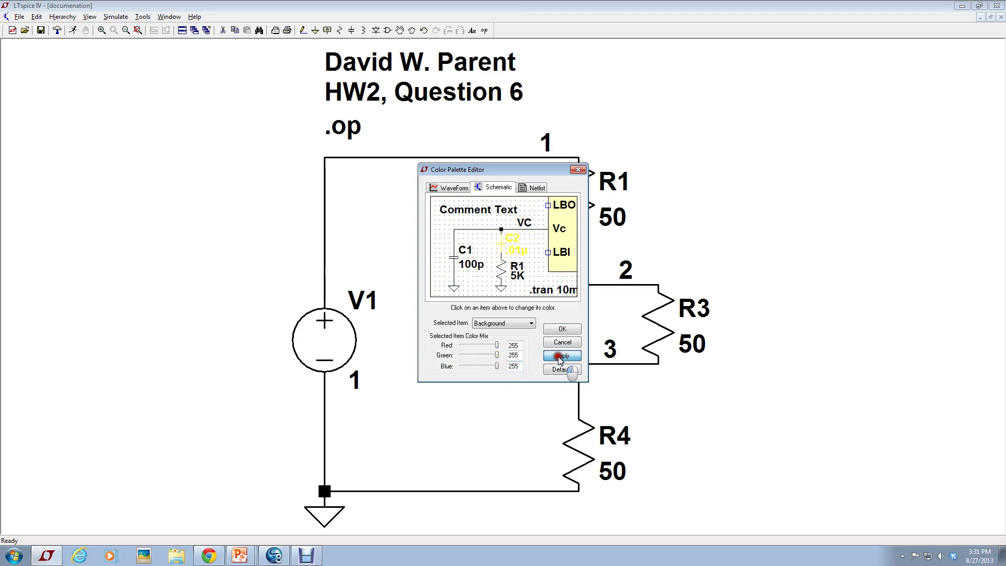
Set the schematic Wires and Junctions colours to black (RGB 0, 0, 0) and apply.
left_click(504, 323)
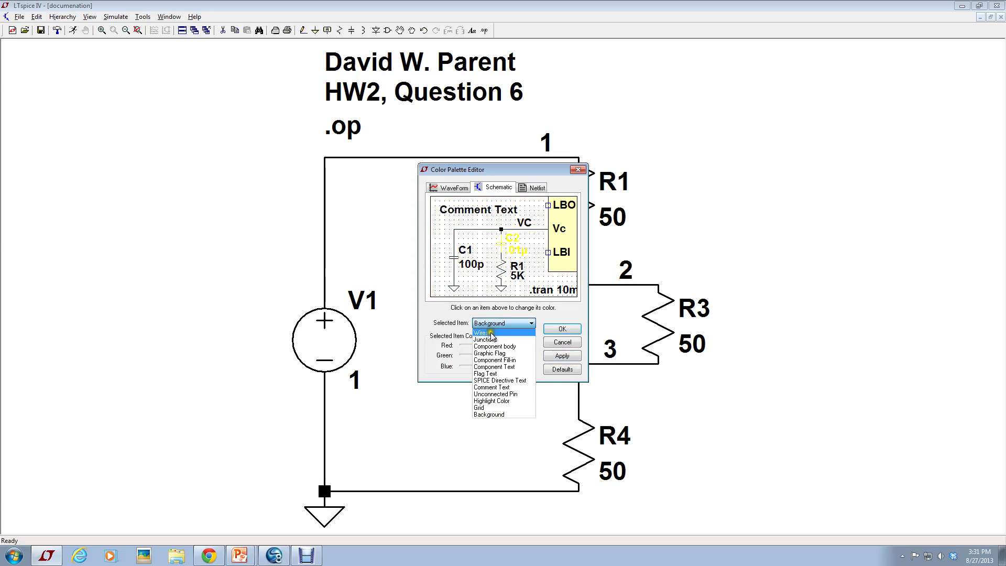
left_click(492, 335)
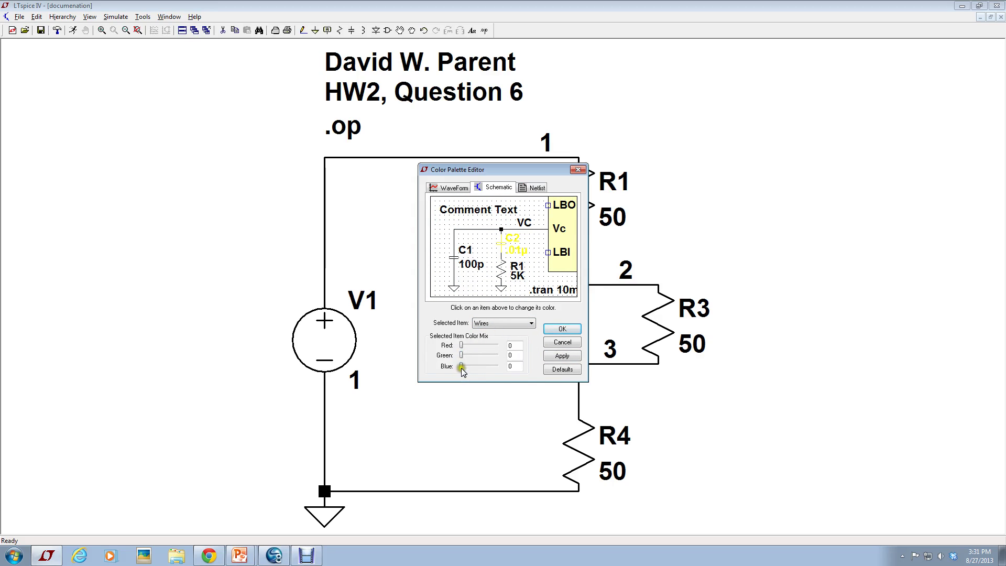
mouse_move(462, 369)
left_mouse_down()
mouse_move(523, 373)
mouse_move(449, 373)
left_mouse_up()
left_click(506, 324)
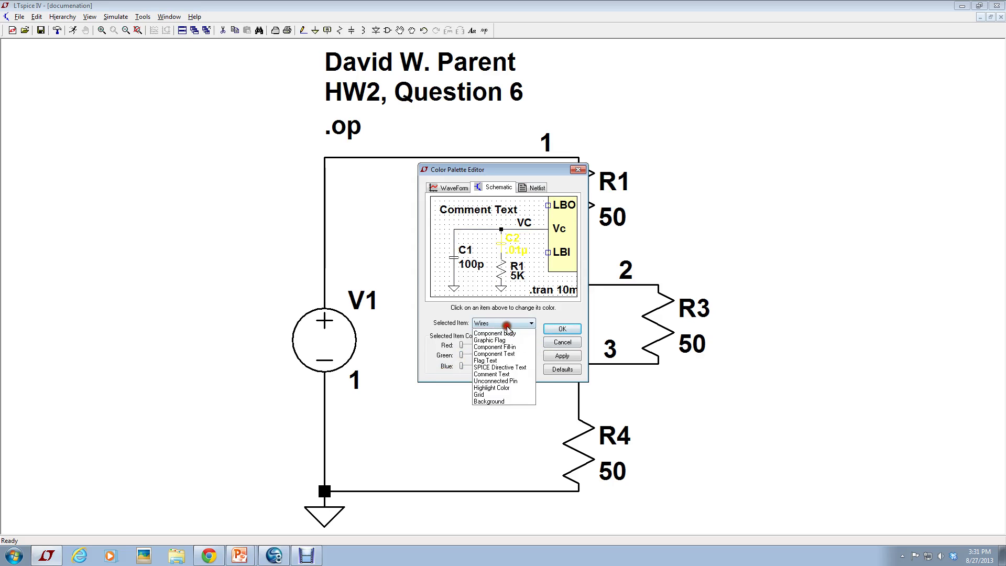
left_click(507, 335)
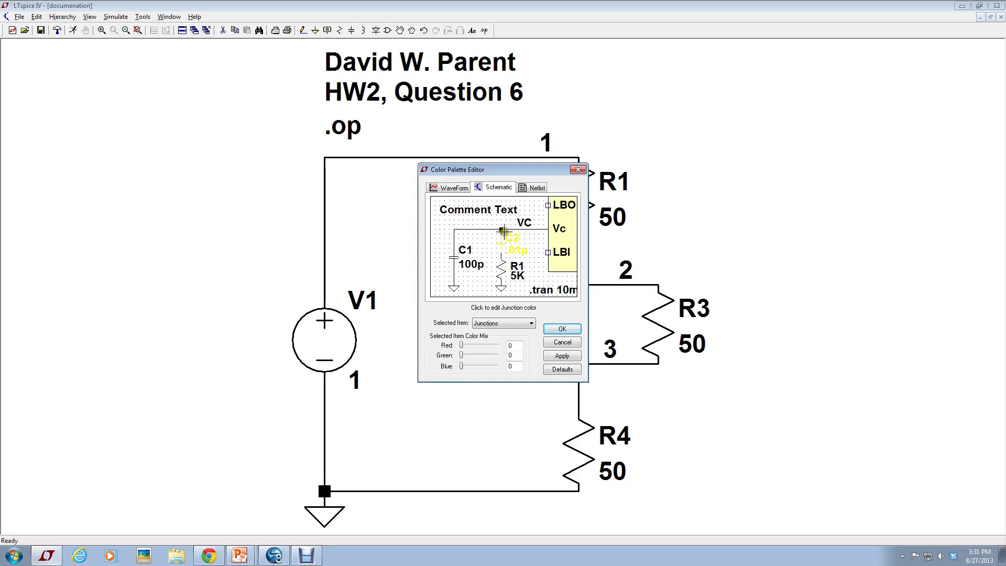
mouse_move(463, 356)
left_mouse_down()
mouse_move(510, 361)
mouse_move(450, 364)
left_mouse_up()
left_click(561, 357)
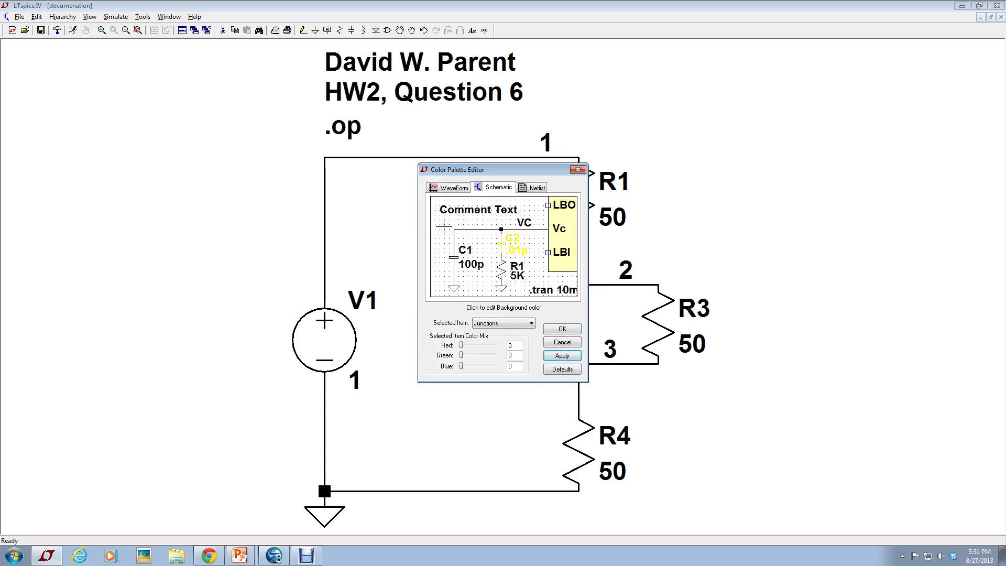
On the WaveForm tab, set the Background to white (255, 255, 255) and confirm with OK.
left_click(448, 189)
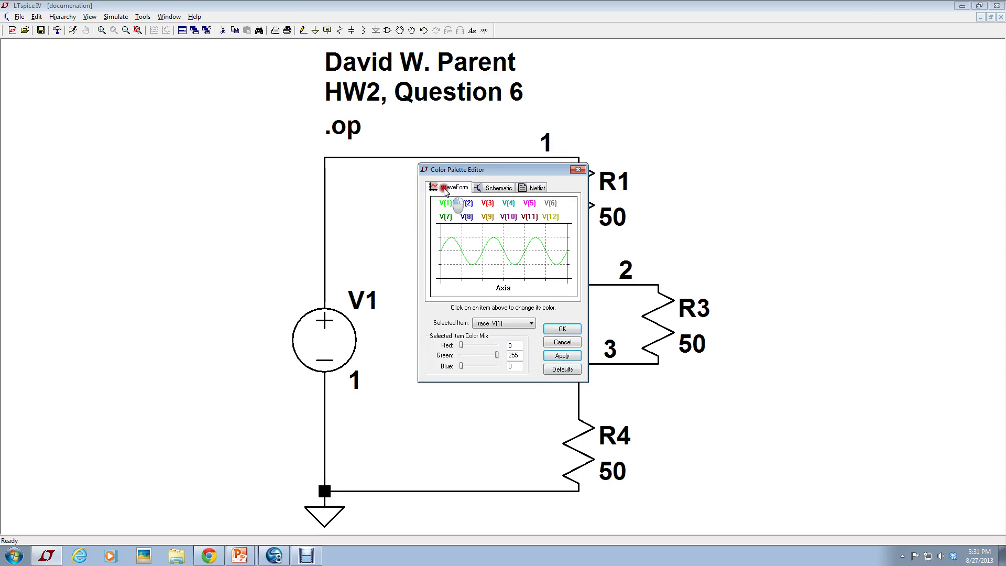
left_click(482, 323)
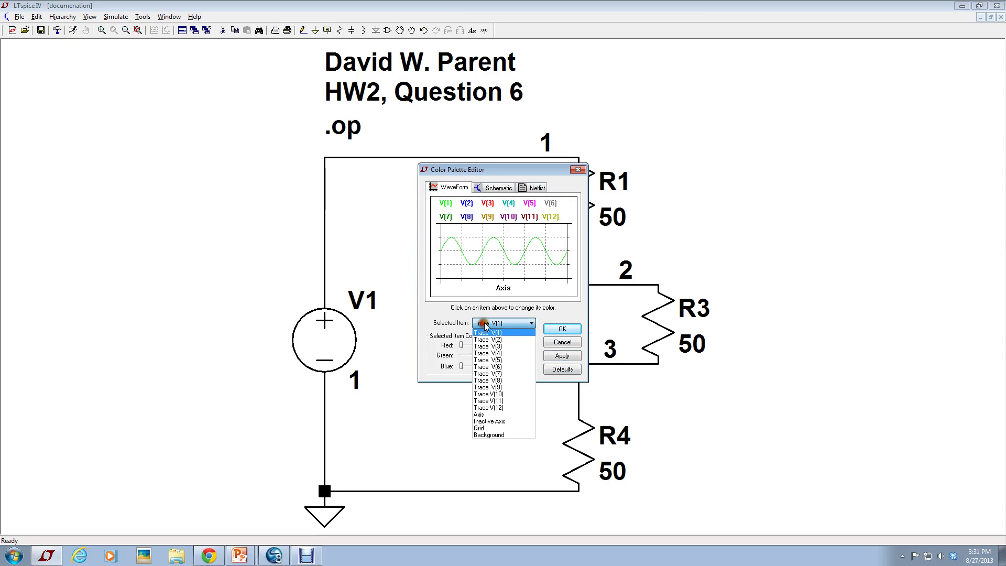
left_click(506, 439)
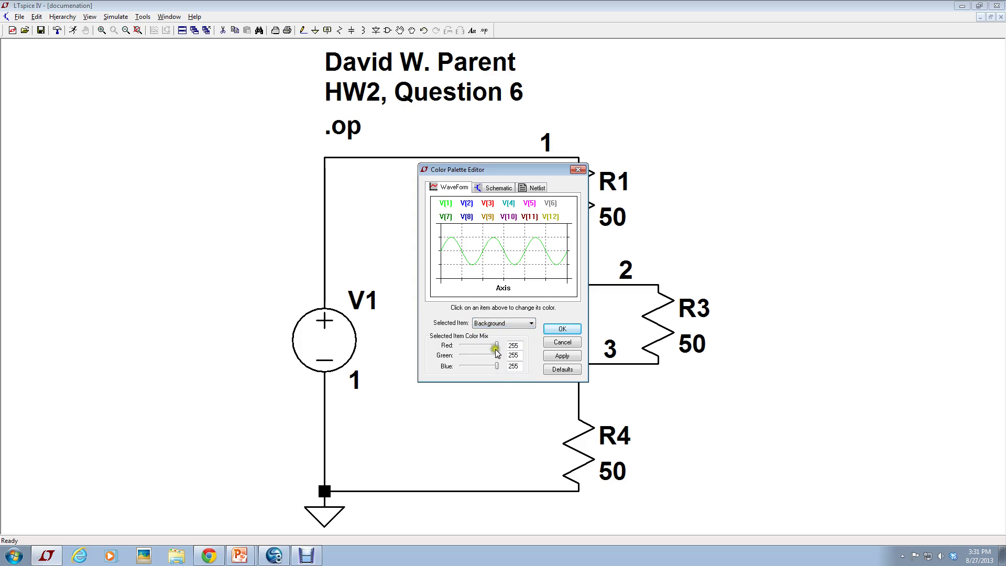
mouse_move(497, 346)
left_mouse_down()
mouse_move(453, 352)
mouse_move(500, 346)
mouse_move(461, 357)
mouse_move(501, 355)
left_mouse_up()
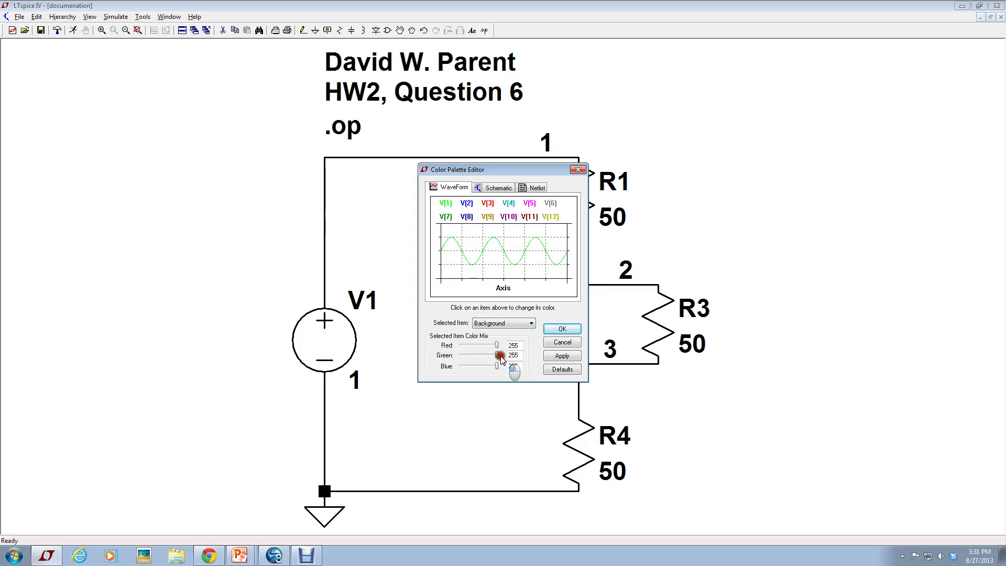
left_click(557, 356)
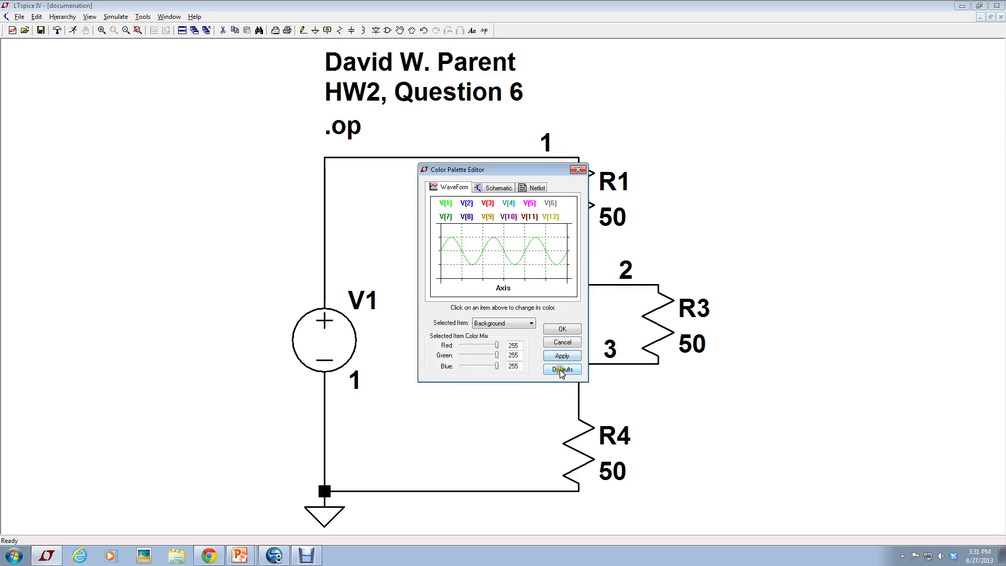
left_click(560, 370)
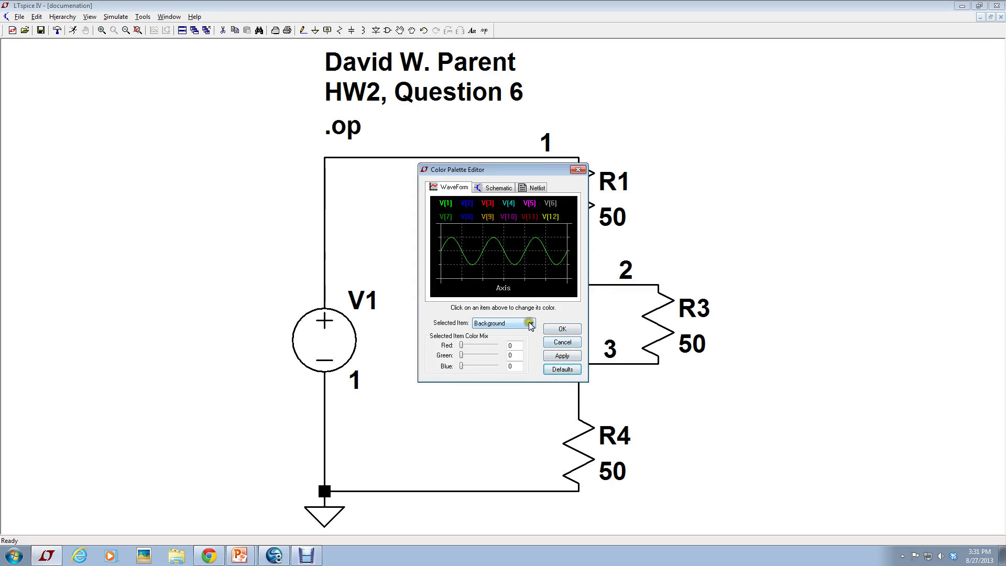
left_click_drag(461, 345, 495, 367)
left_click(562, 329)
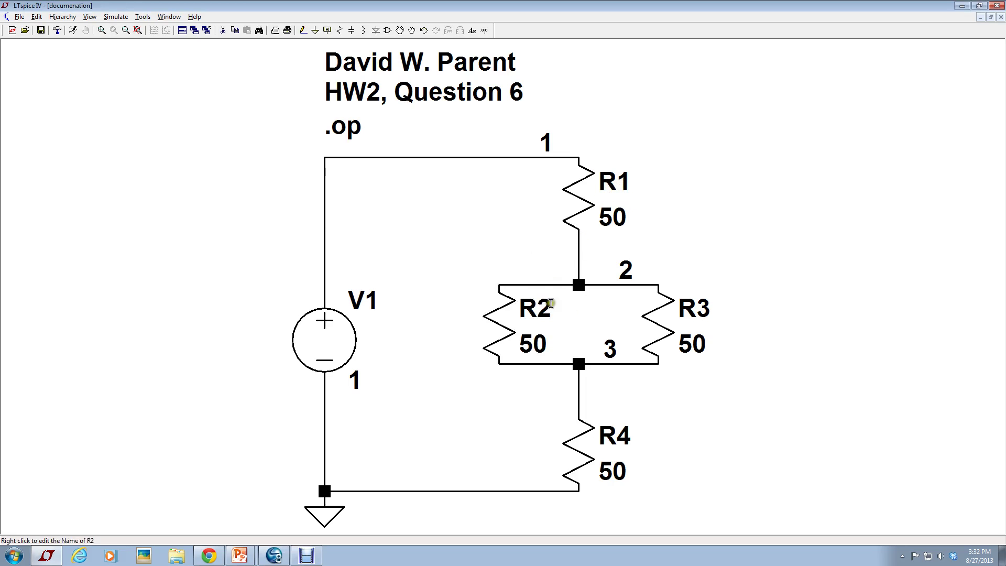
In the Control Panel, use thick waveform lines with Arial 14 Bold and Arial 30 Bold drafting text.
left_click(58, 31)
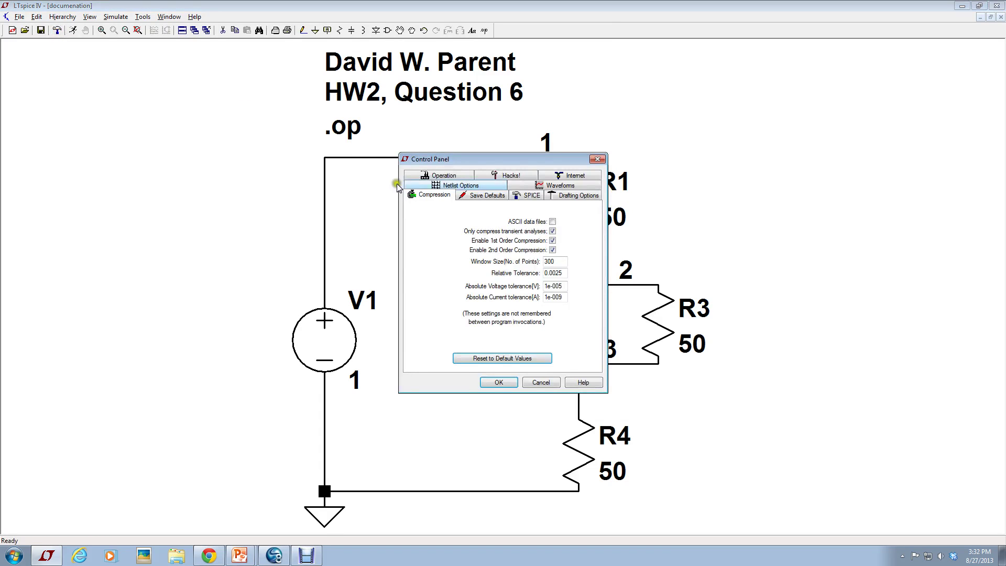
left_click(559, 186)
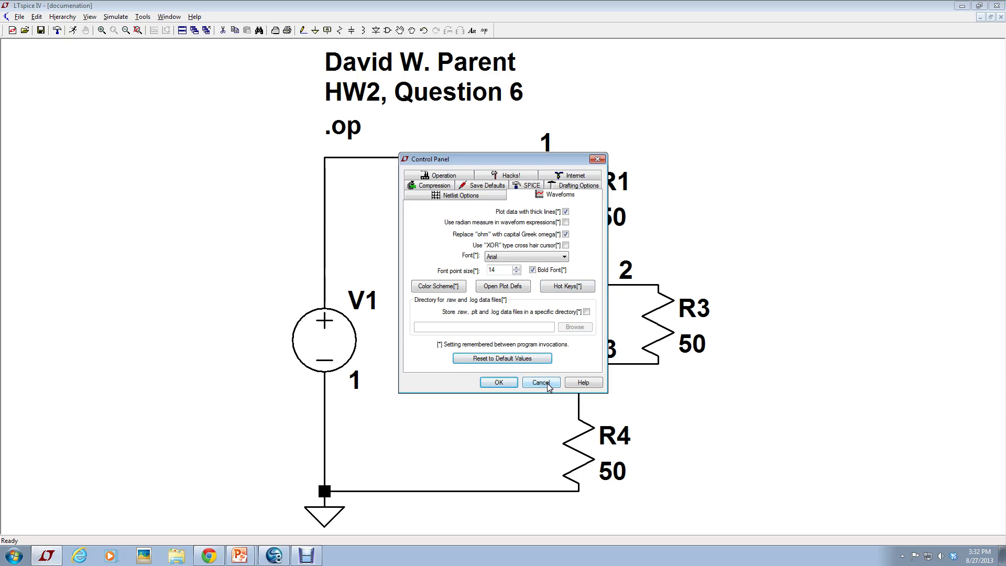
left_click(561, 187)
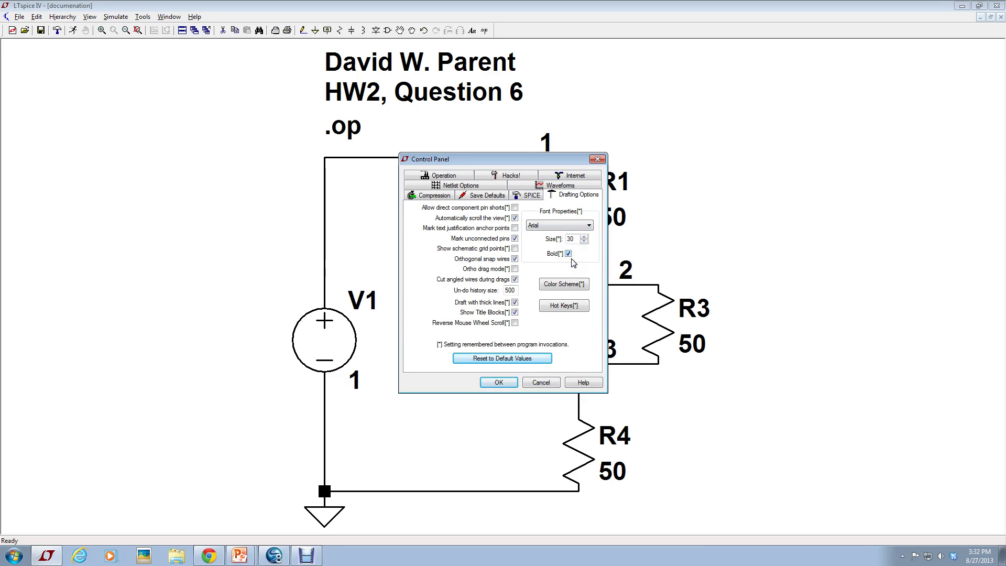
left_click(510, 384)
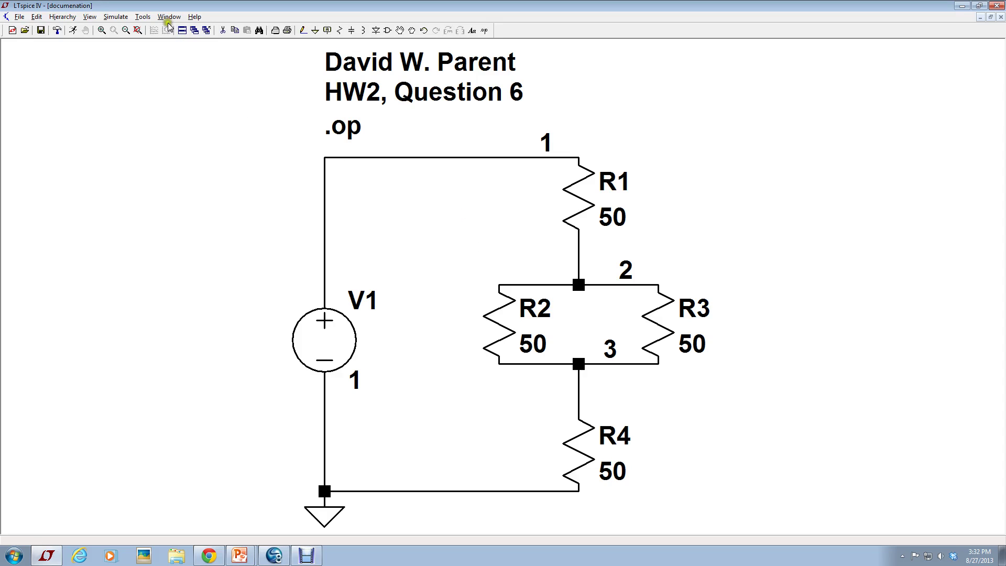
Copy the schematic as a bitmap to the clipboard and switch to the PowerPoint deck.
left_click(143, 17)
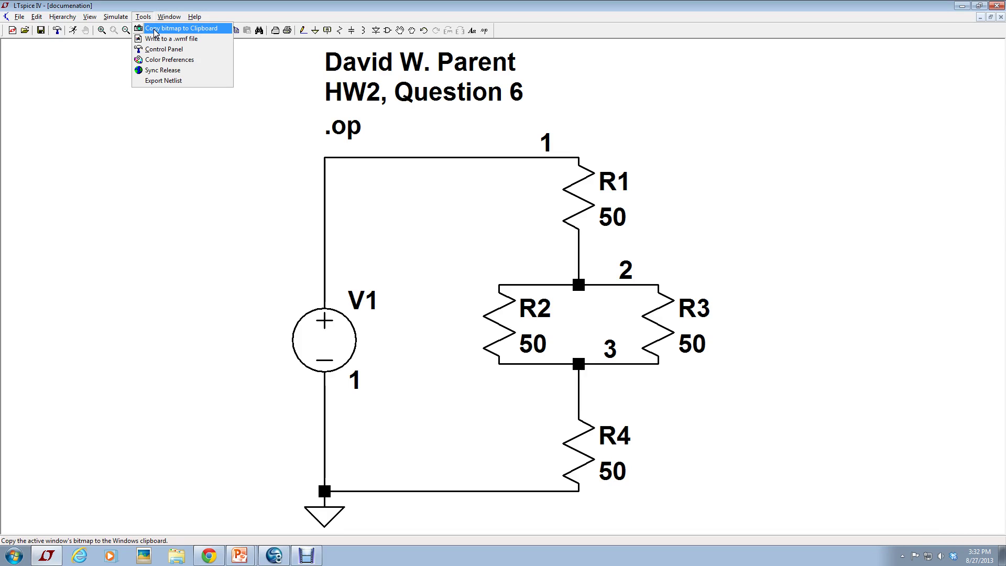
left_click(155, 30)
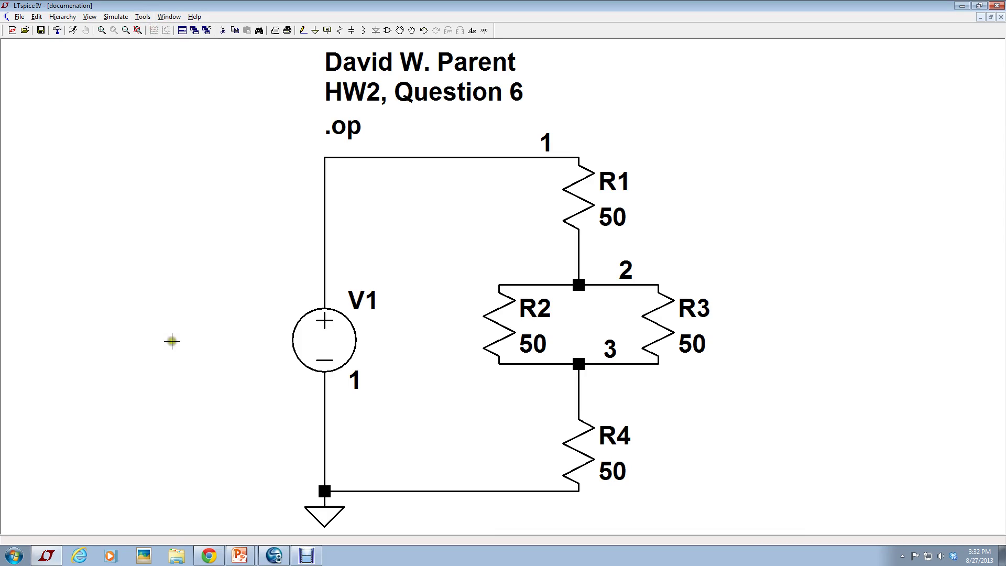
left_click(240, 557)
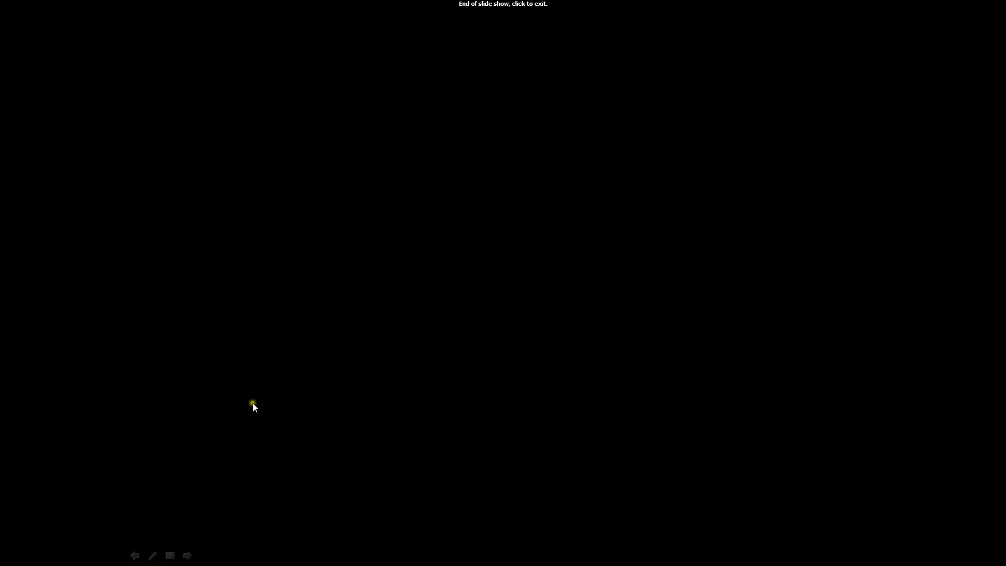
left_click(252, 403)
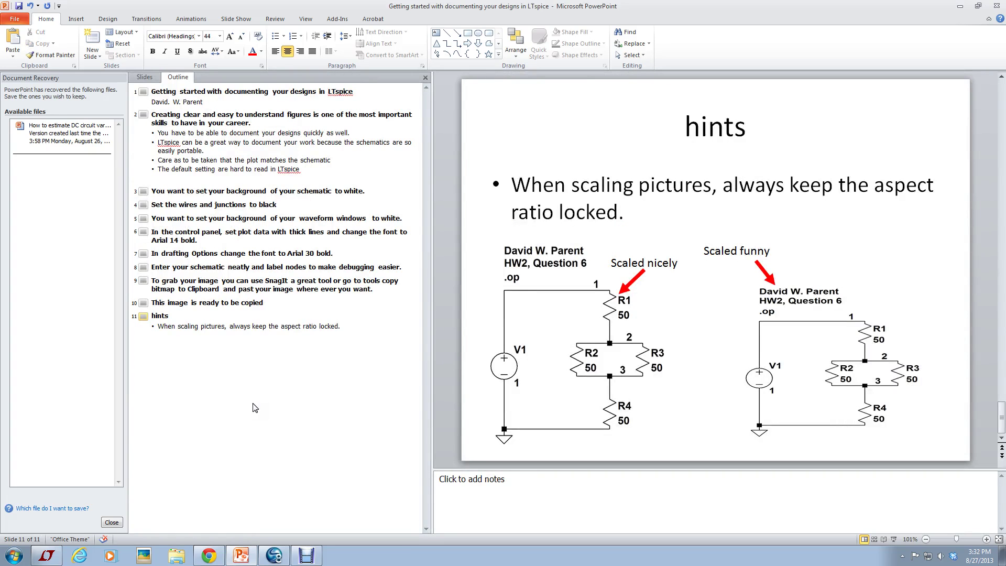
Add a new slide after the hints slide and paste the schematic bitmap into it.
left_click(347, 327)
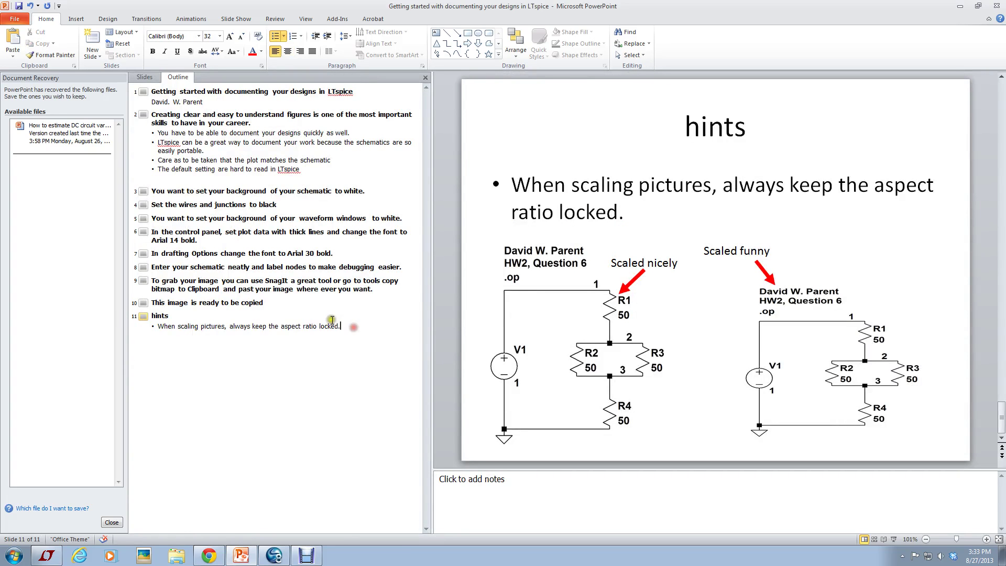
left_click(97, 54)
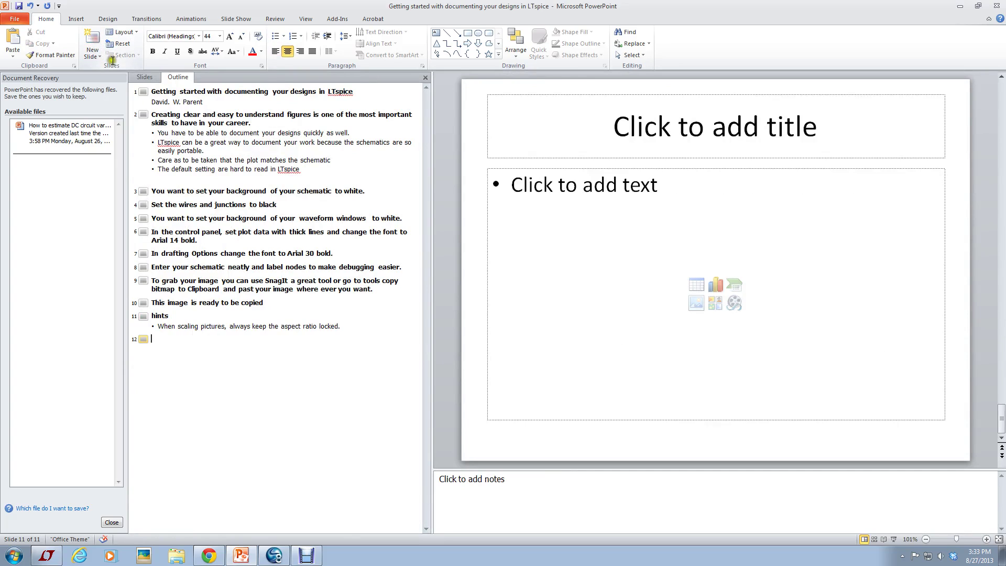
left_click(607, 170)
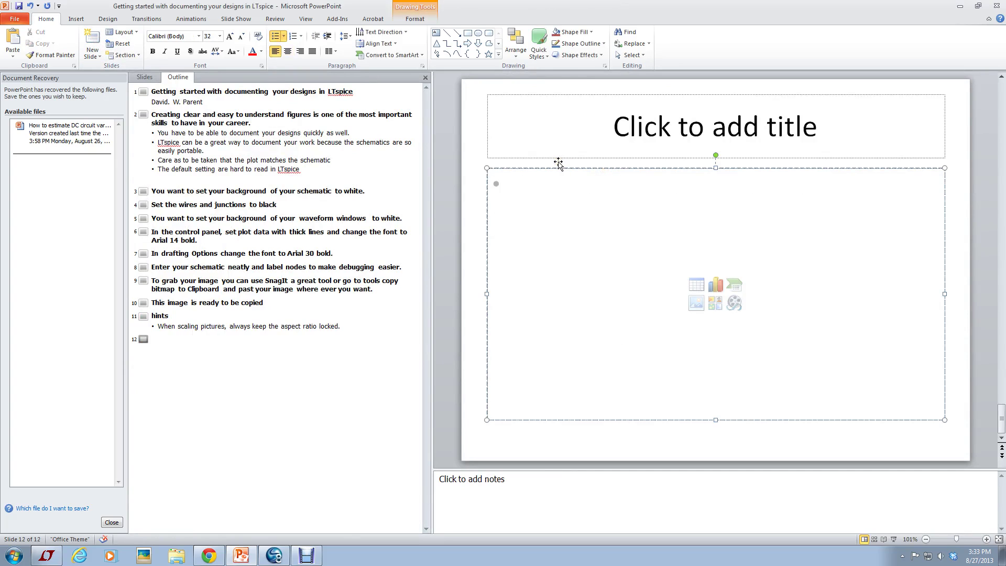
key("ctrl+v")
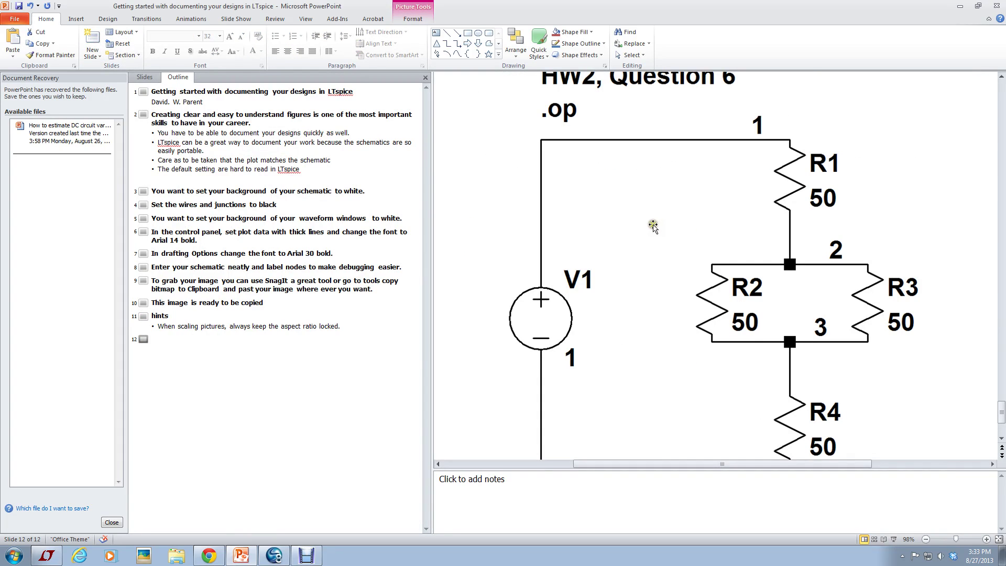
Resize the pasted schematic picture to a height of 4 inches via Size and Position.
right_click(627, 234)
left_click(669, 369)
double_click(502, 193)
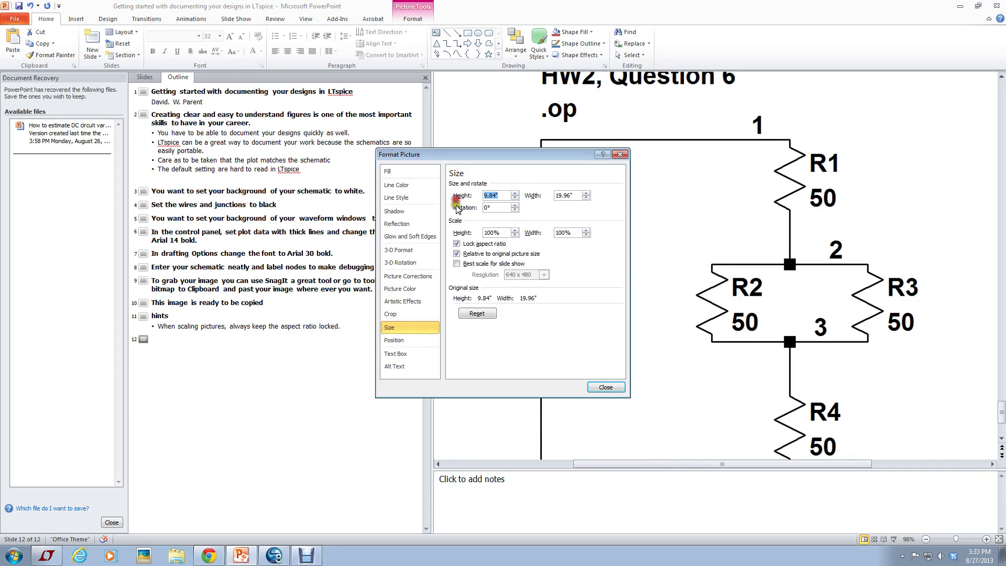
type("4")
left_click(605, 387)
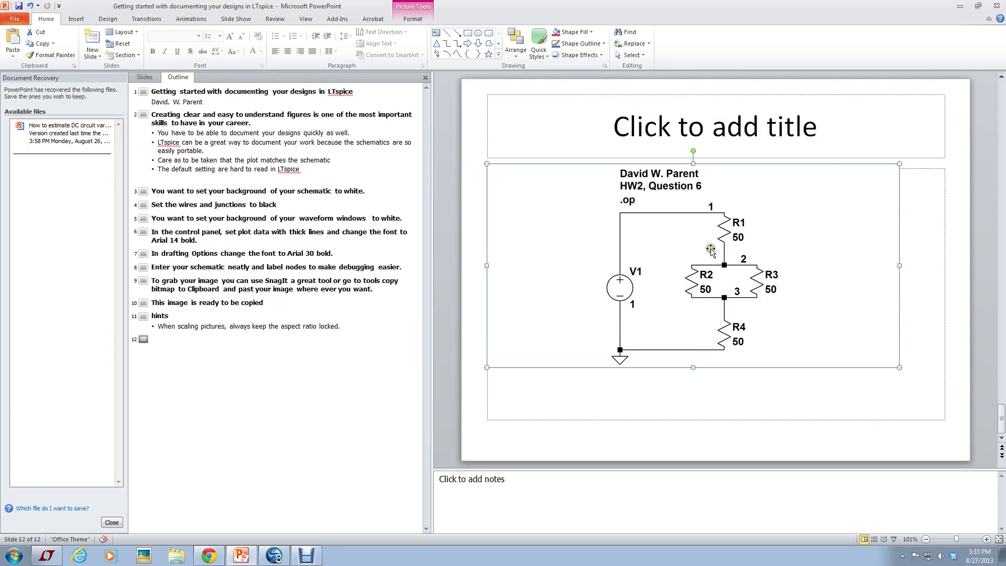
right_click(579, 272)
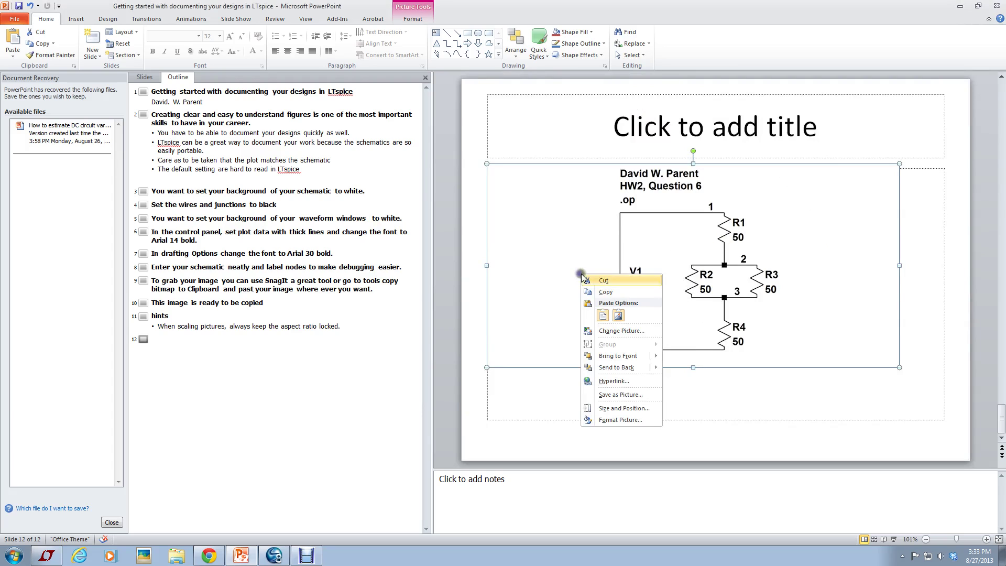
Change the schematic picture's width to 2 inches in Size and Position.
left_click(619, 412)
left_click(578, 195)
left_click_drag(579, 195, 555, 207)
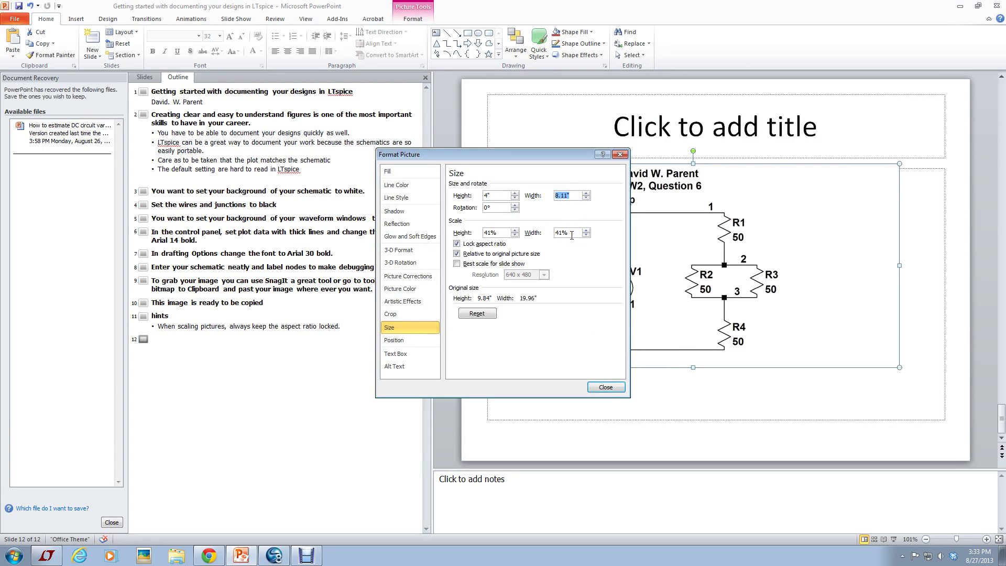
type("2")
left_click(456, 244)
left_click(585, 389)
left_click(599, 392)
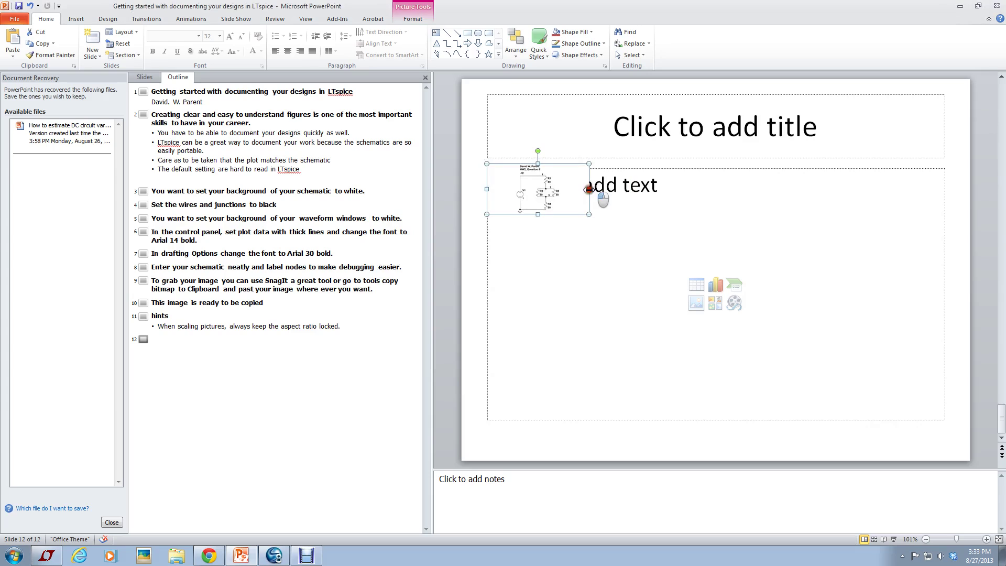
Undo and redo the picture's resizes to bring it back to its large size.
left_click(867, 182)
key("ctrl+z")
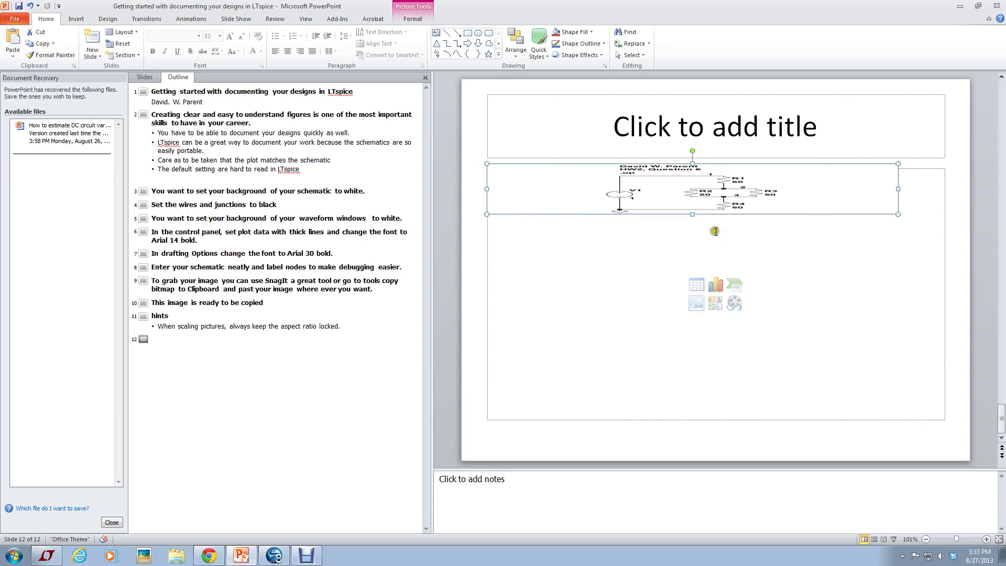
key("ctrl+z")
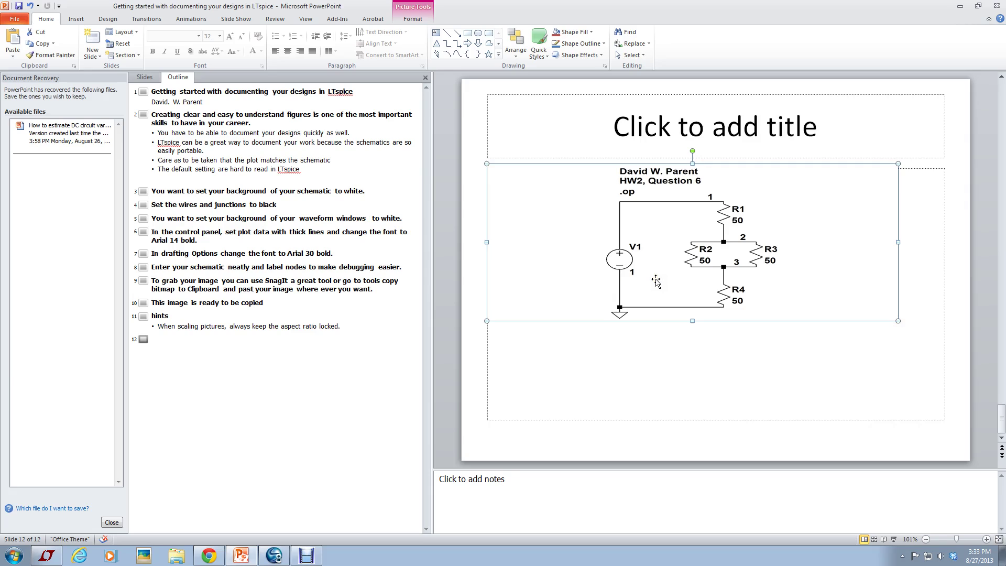
key("ctrl+z")
key("ctrl+z")
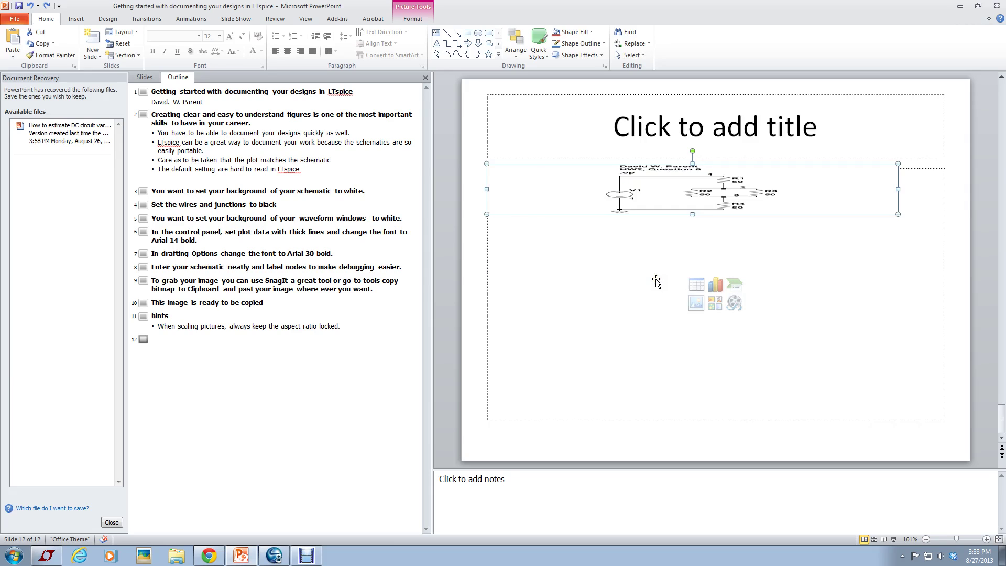
key("ctrl+y")
key("ctrl+y")
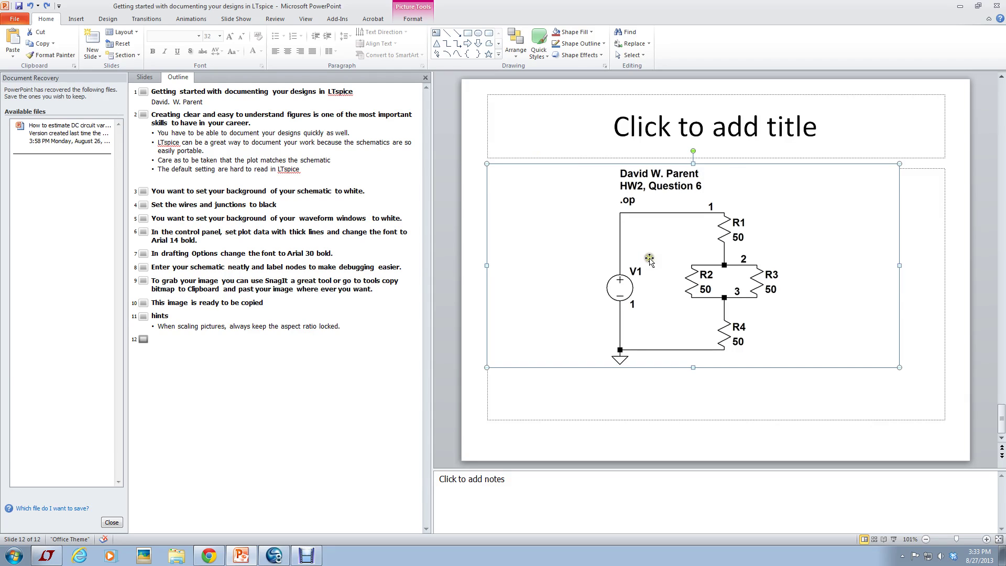
key("ctrl+y")
Drag the schematic picture around the slide, then delete it.
left_click_drag(671, 264, 655, 268)
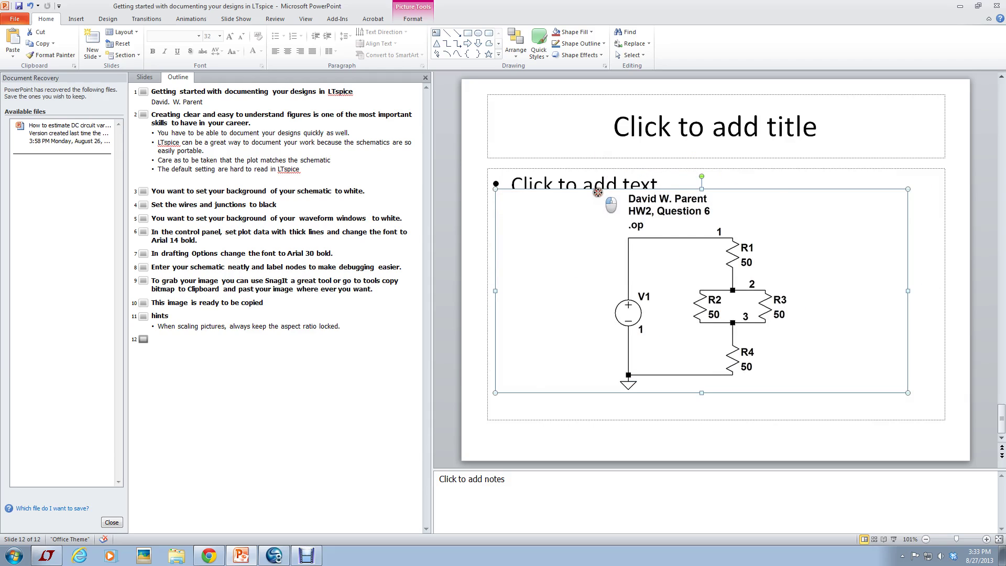
left_click_drag(611, 206, 649, 130)
left_click_drag(735, 230, 646, 290)
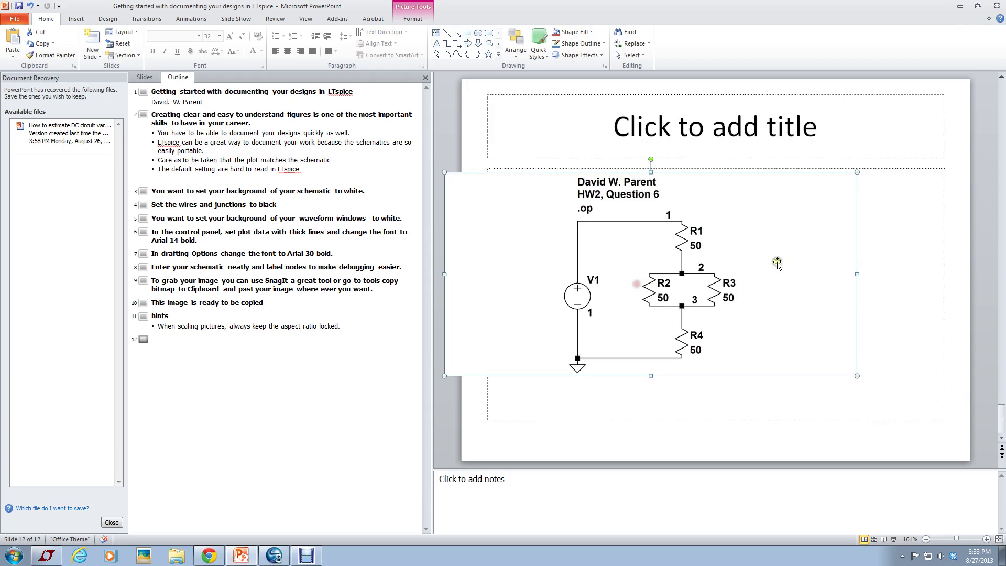
key("Delete")
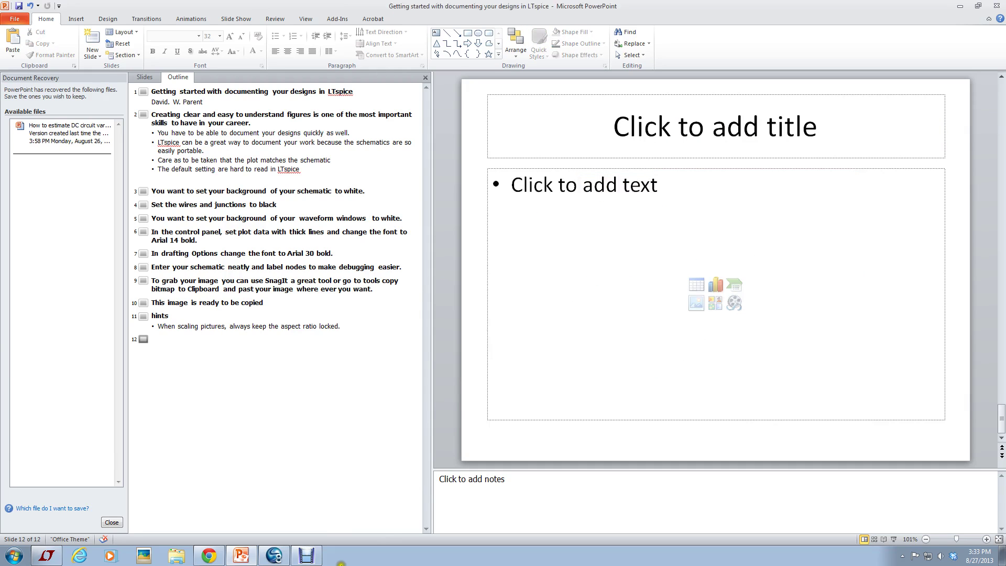
Restore and shrink the LTspice schematic window to frame the circuit, then copy it as a bitmap.
left_click(46, 555)
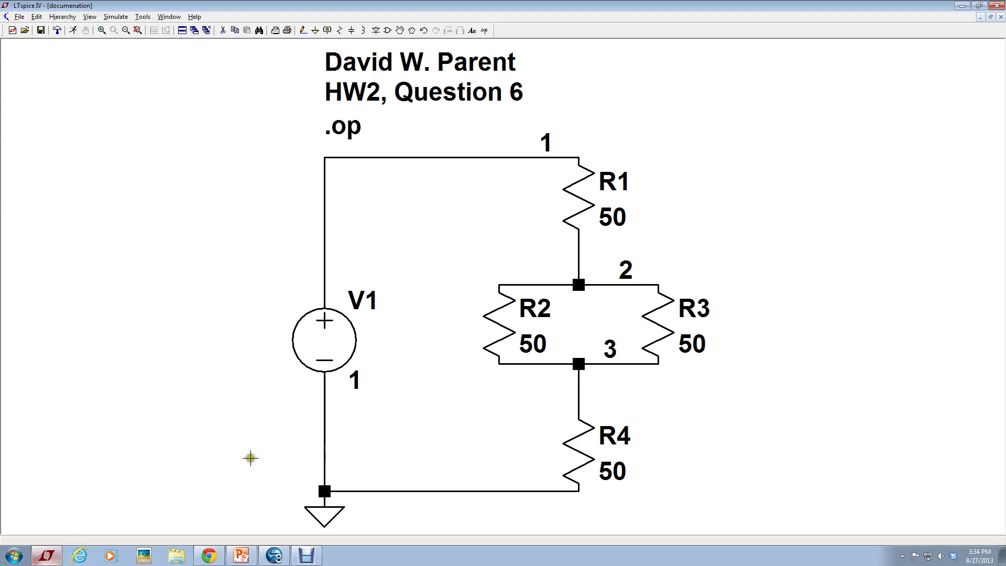
left_click(990, 17)
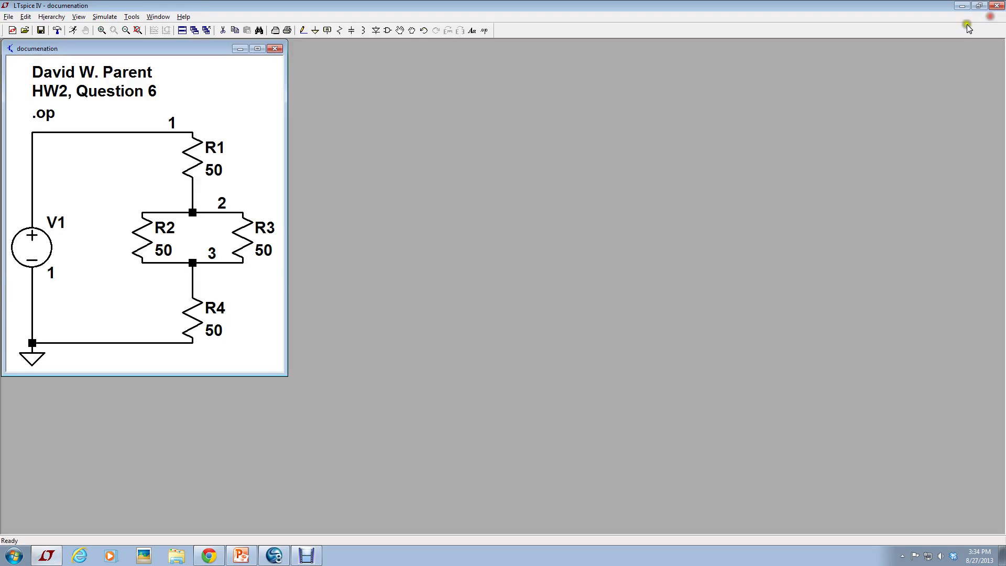
left_click_drag(286, 373, 238, 306)
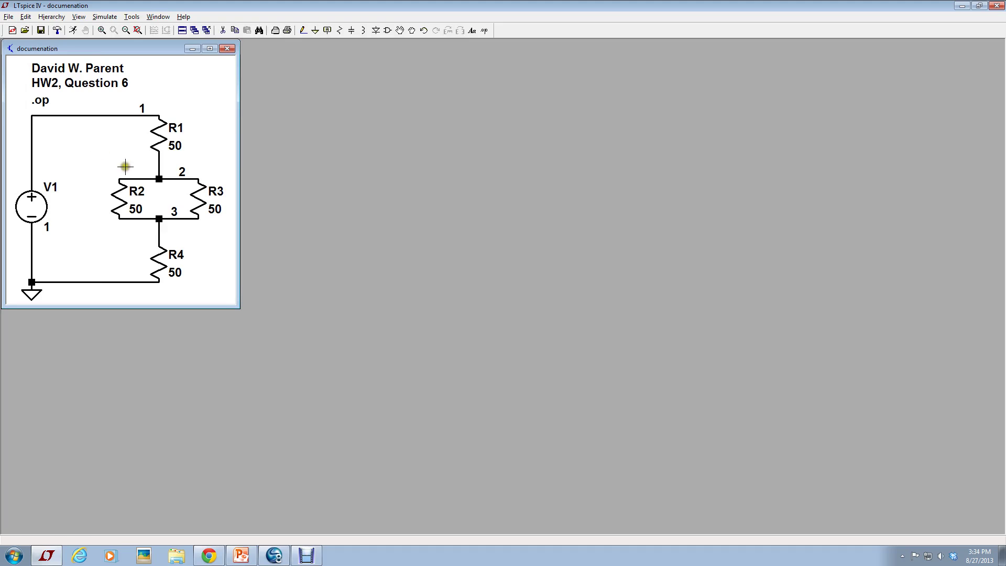
left_click(153, 16)
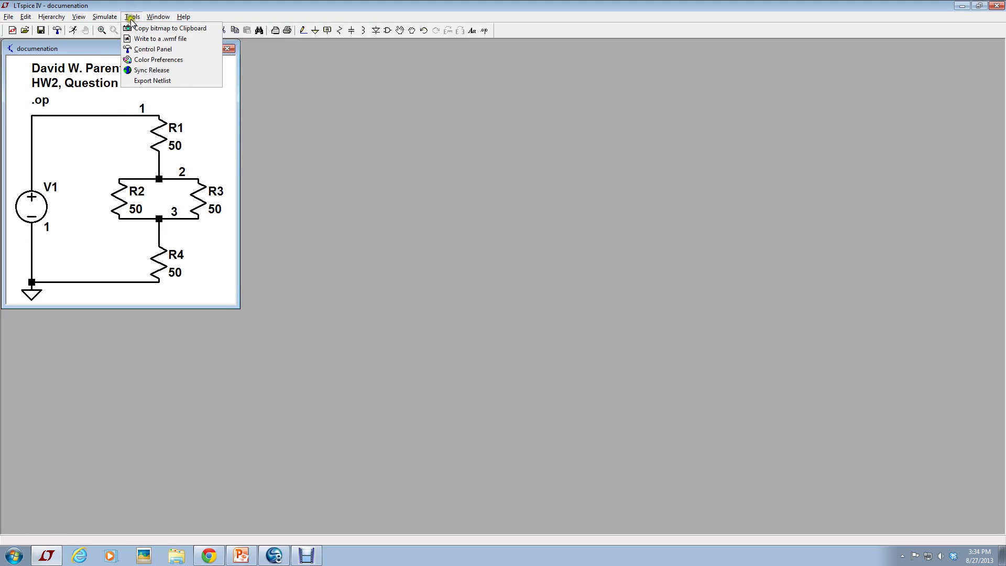
left_click(134, 29)
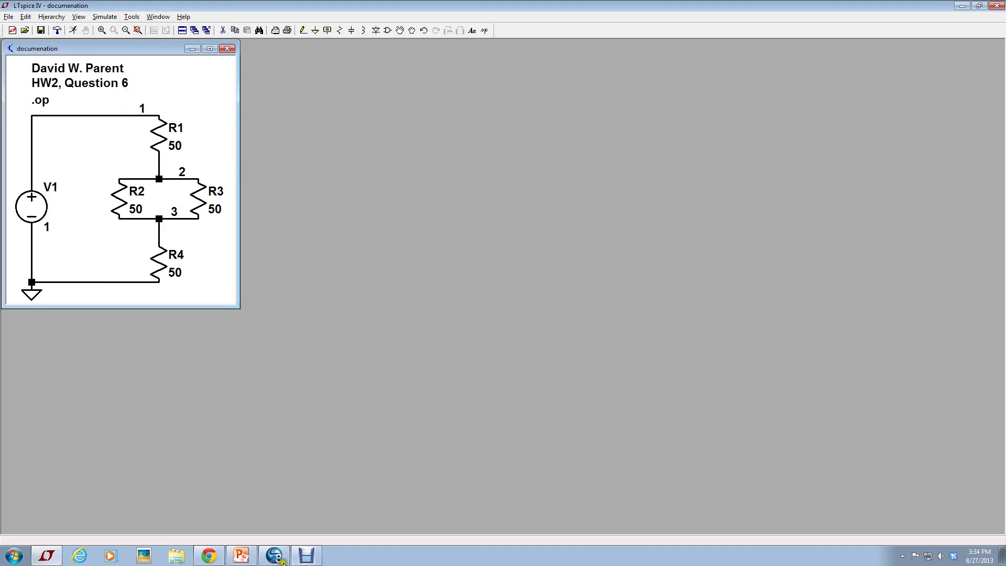
Paste the tighter schematic into slide 12's content area in PowerPoint, then remove it again.
left_click(242, 555)
left_click(524, 376)
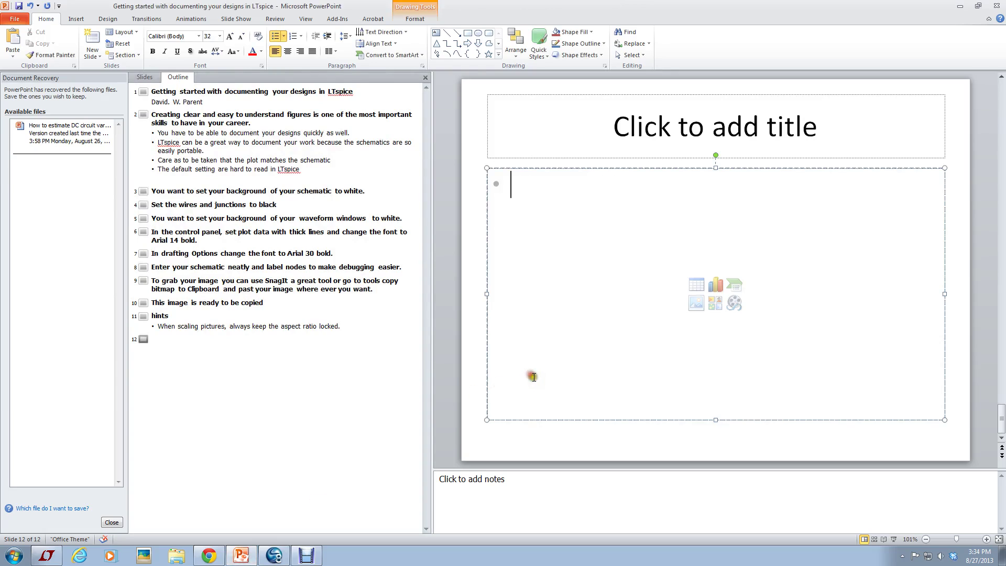
key("ctrl+v")
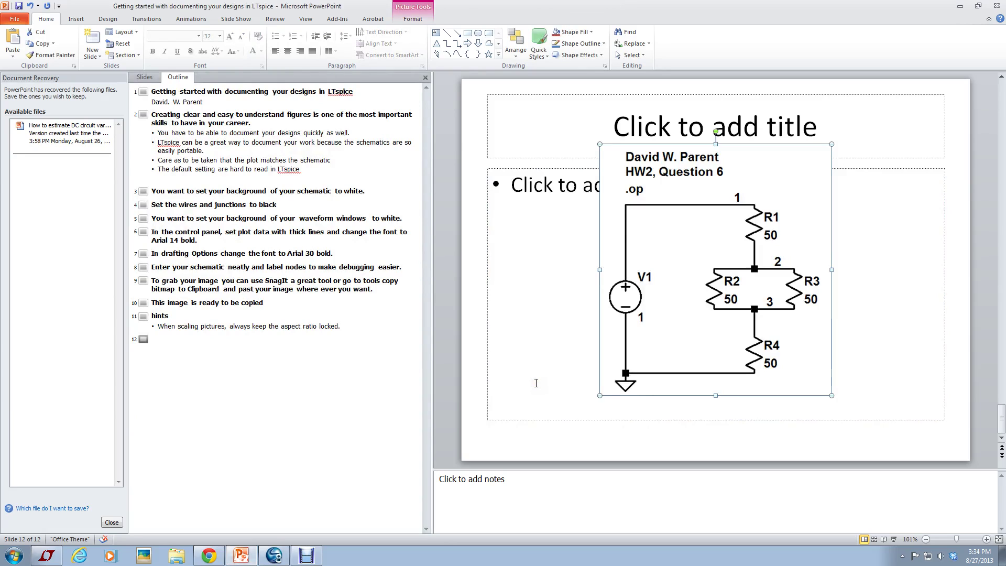
key("Delete")
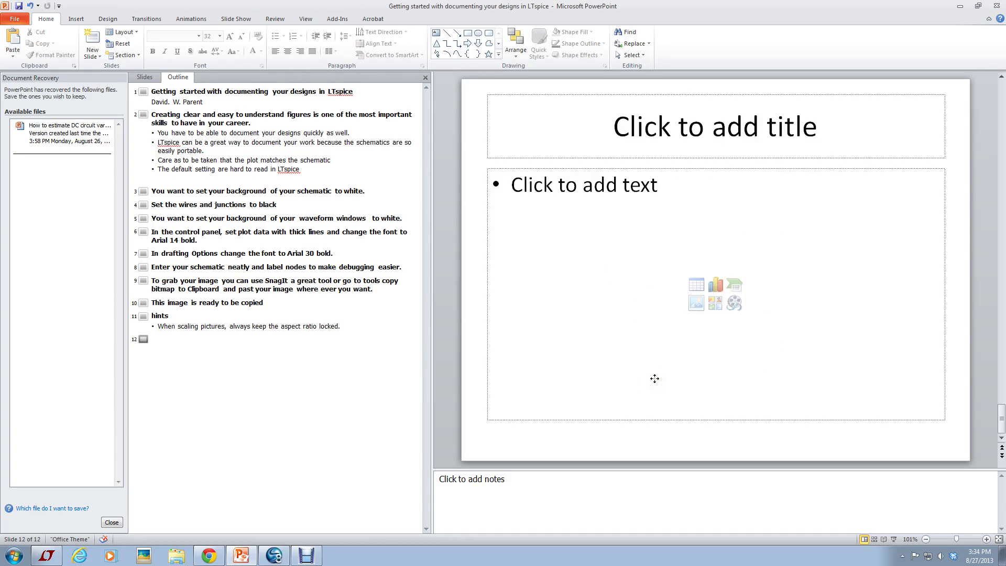